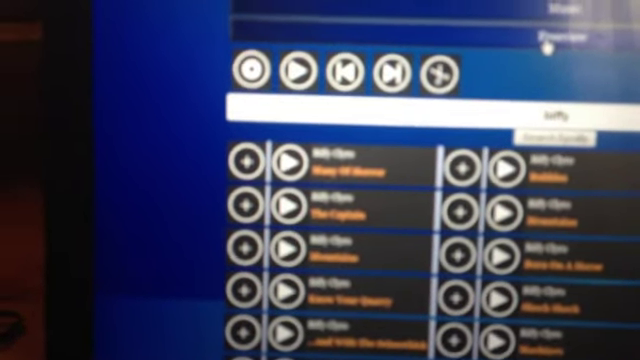
- Open the Freeview Channels page, replacing the Biffy Clyro song list with the TV channel grid
{"action": "left_click", "coordinate": [547, 33]}
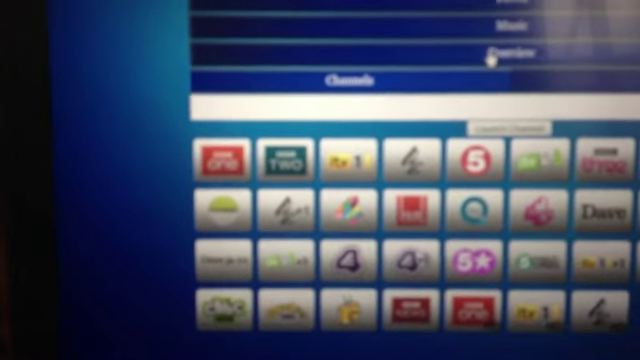